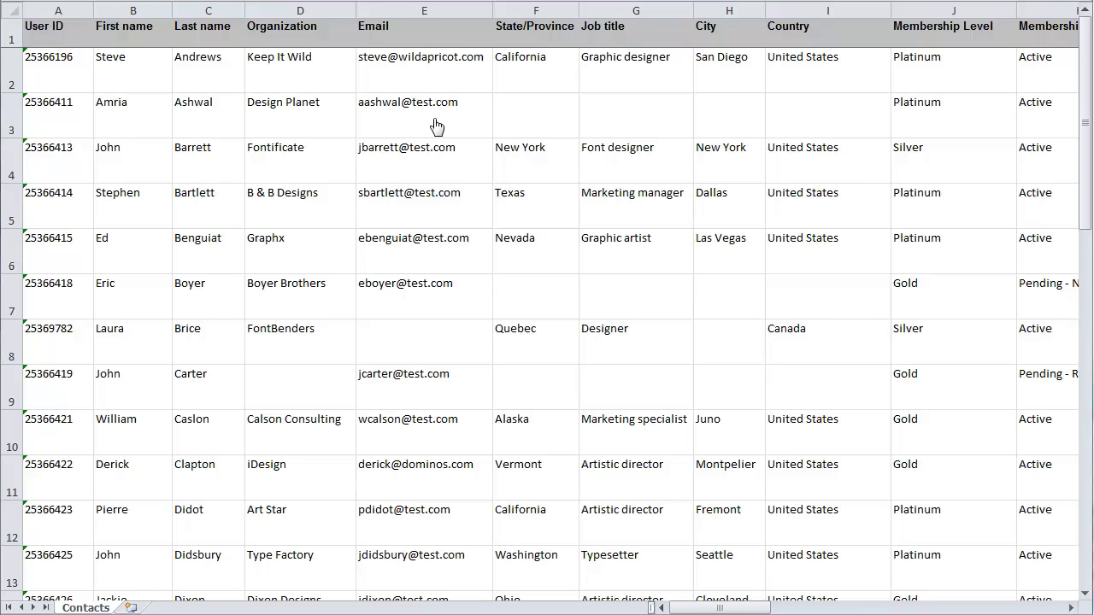
Step: Point out the Email and Membership Level columns, then go to Contacts > Import
click(432, 17)
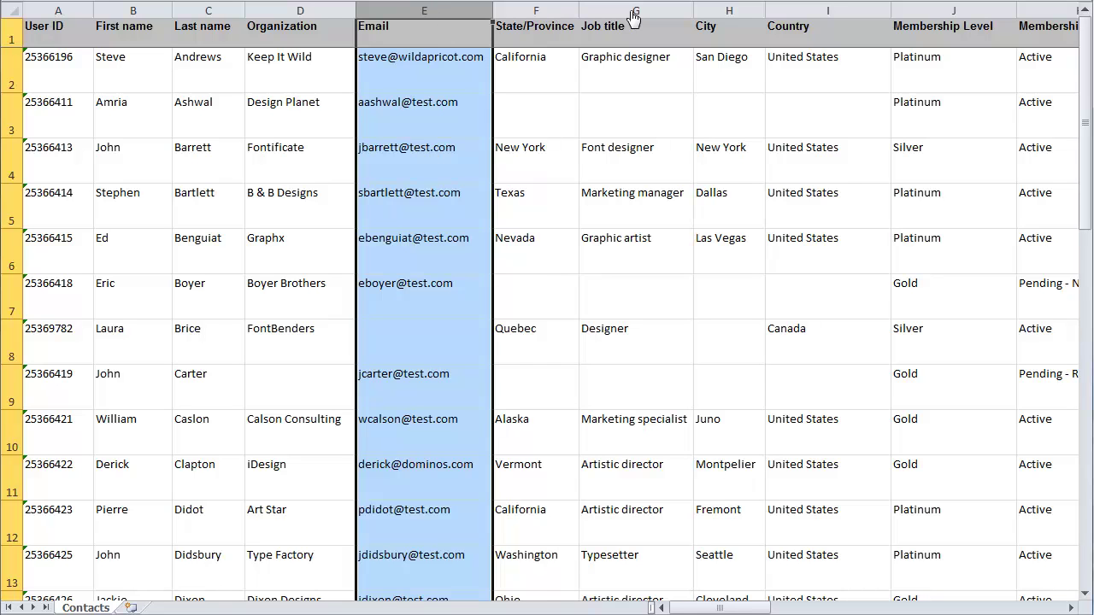
click(928, 16)
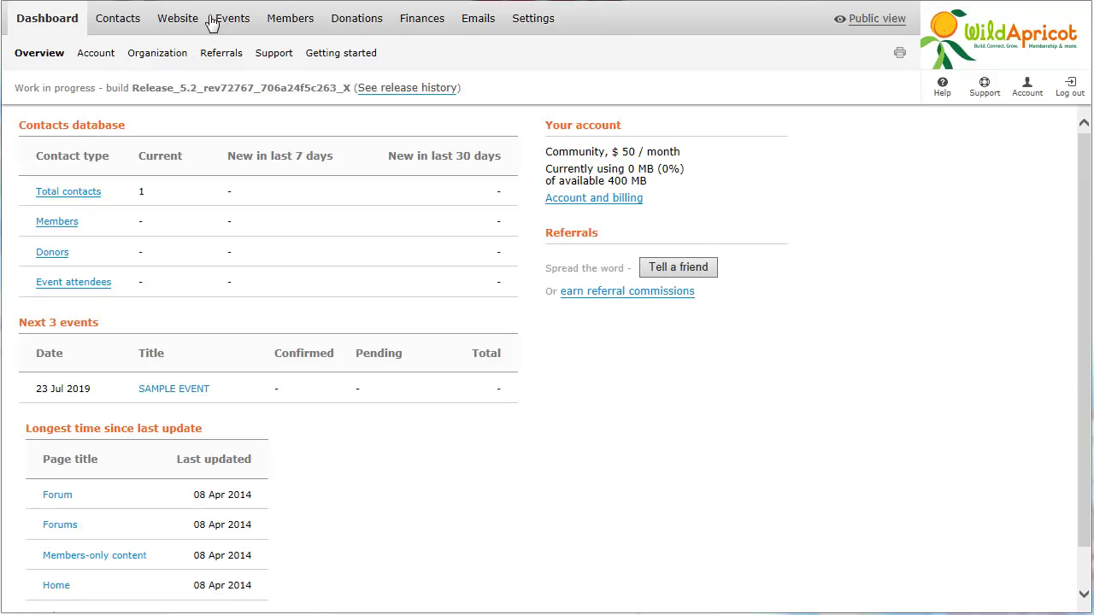
mouse_move(121, 30)
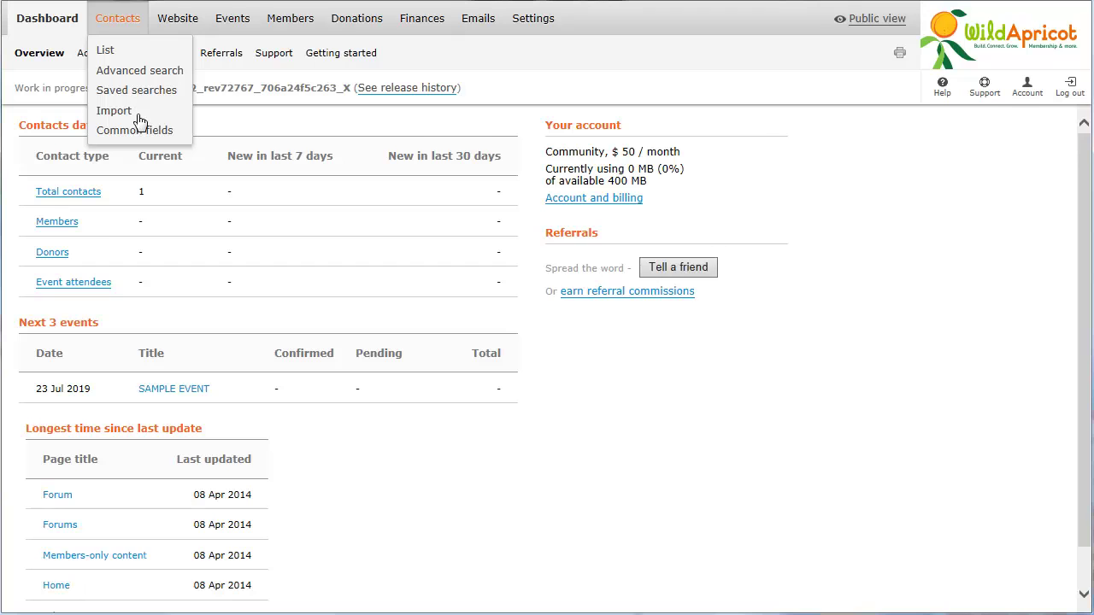
click(115, 110)
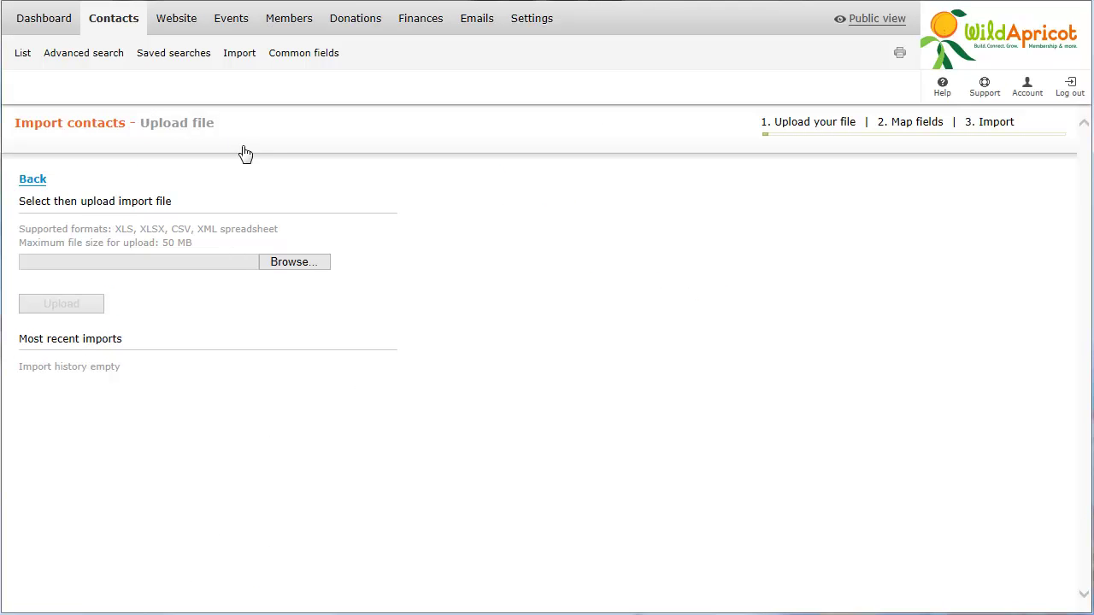
Step: Upload the file 2014-10-21 Contacts.xml from the Downloads folder
click(289, 270)
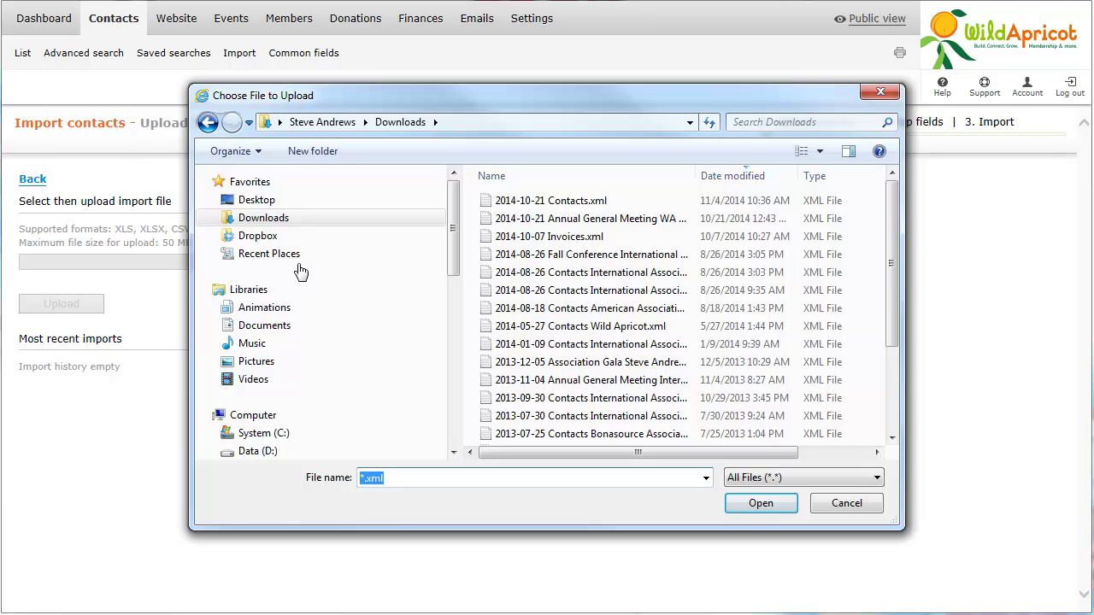
click(591, 203)
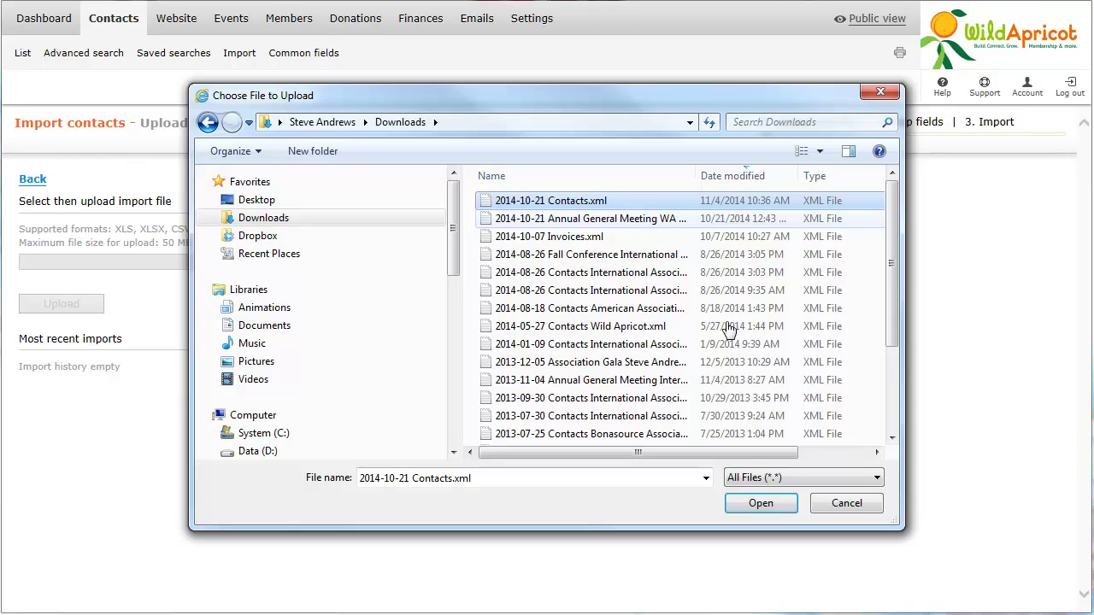
click(752, 506)
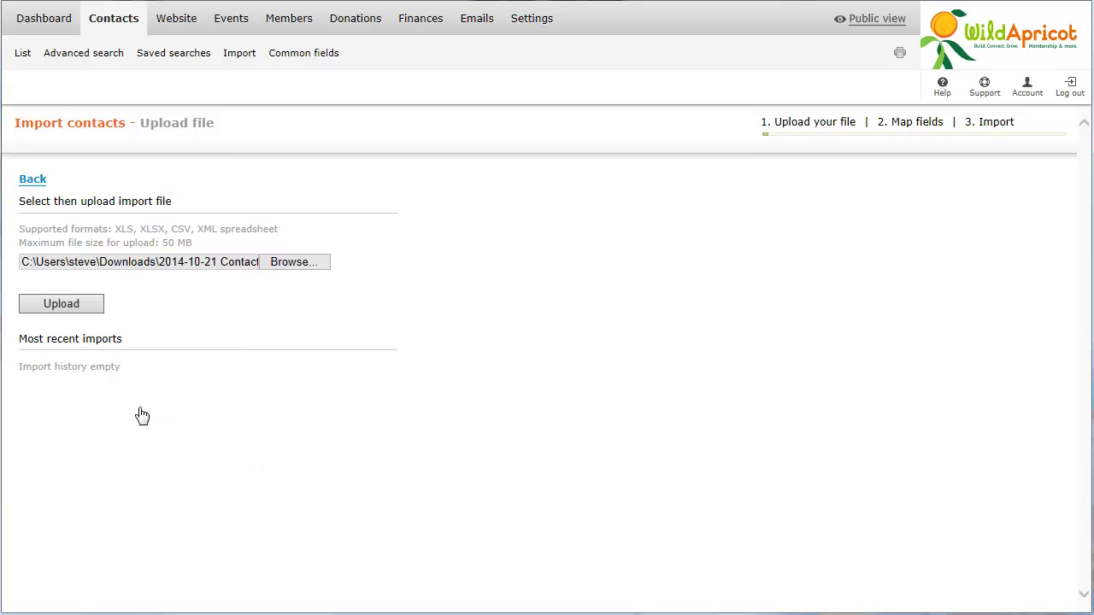
click(85, 309)
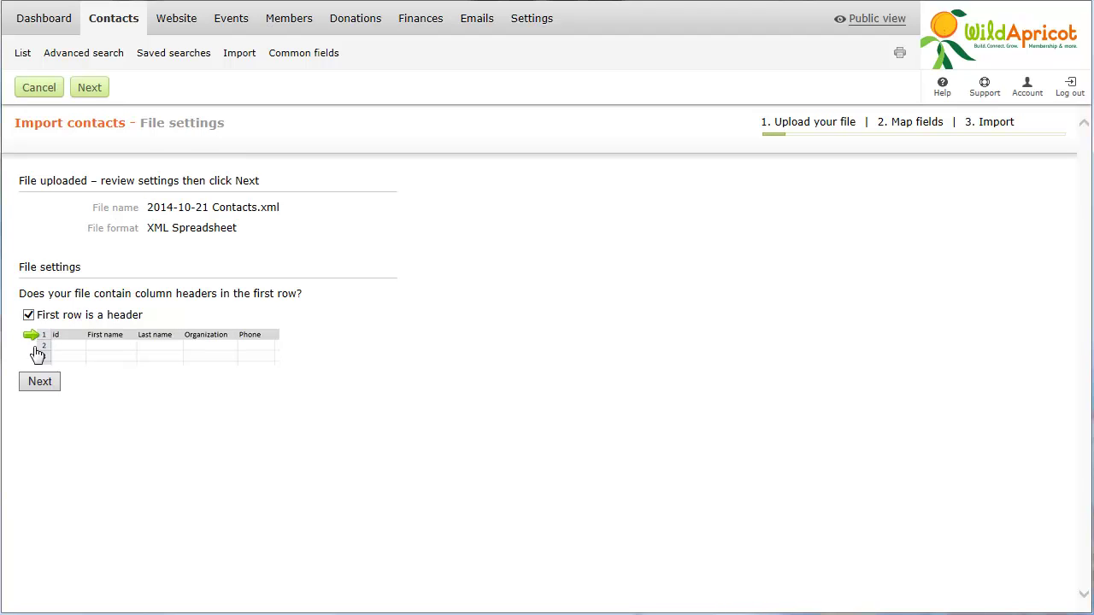
Step: Accept the XML Spreadsheet file settings with the first row as header and continue
click(34, 383)
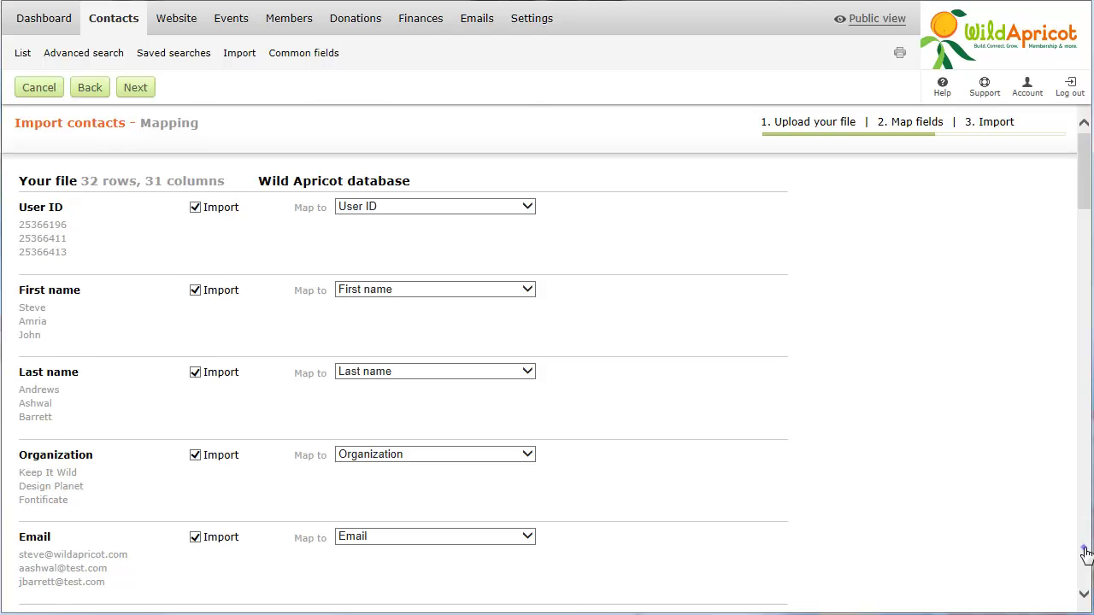
Step: Include the Subscribed to emails column, mapped to the existing Subscribed to emails field
scroll(1086, 555, down, 15)
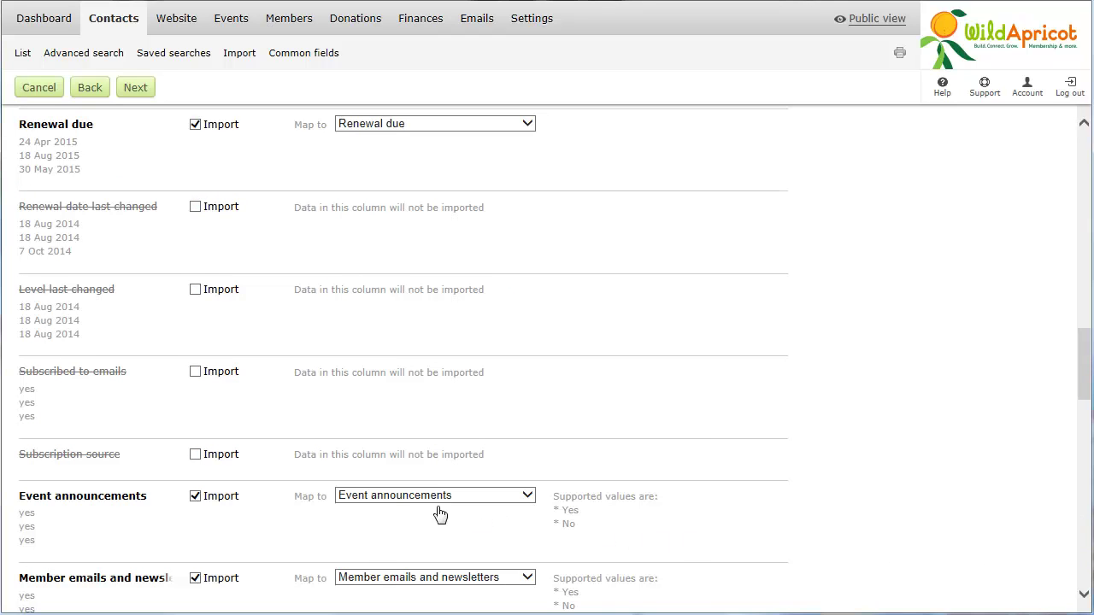
click(195, 372)
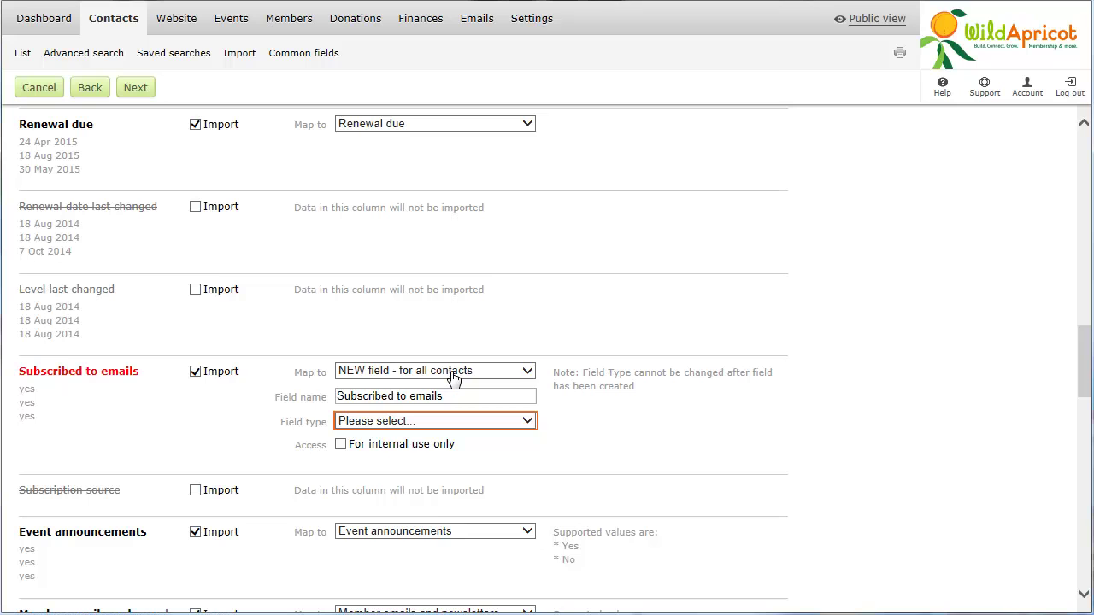
click(452, 374)
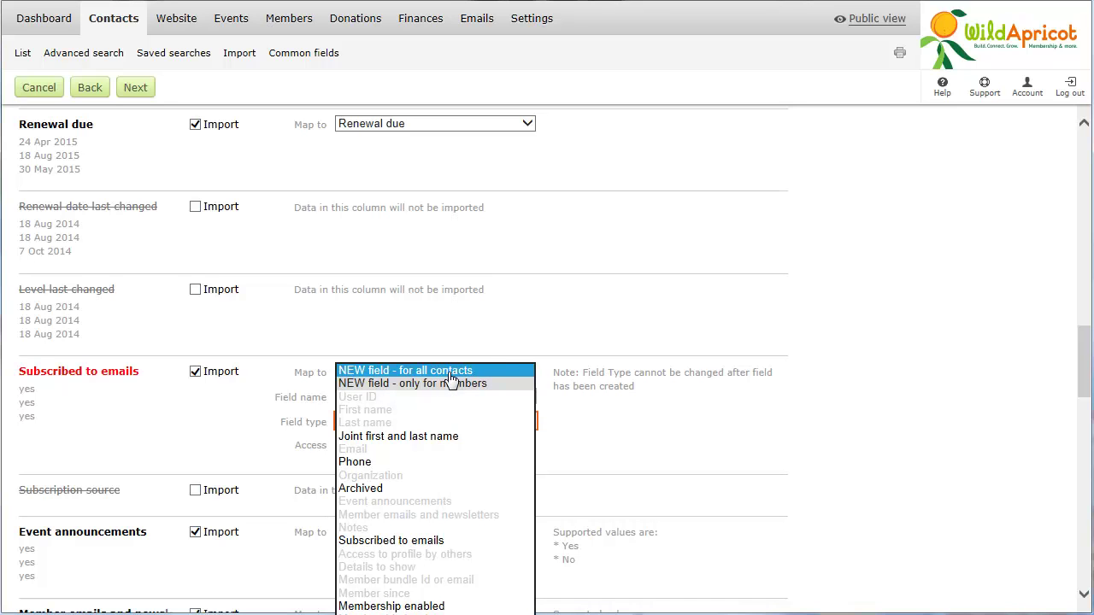
click(399, 540)
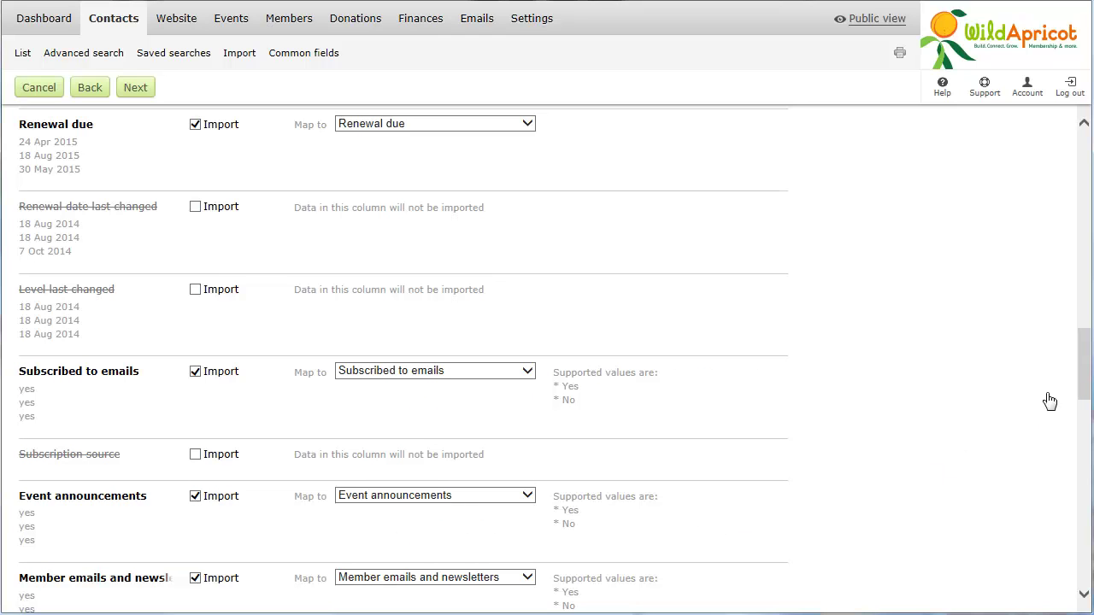
click(1084, 305)
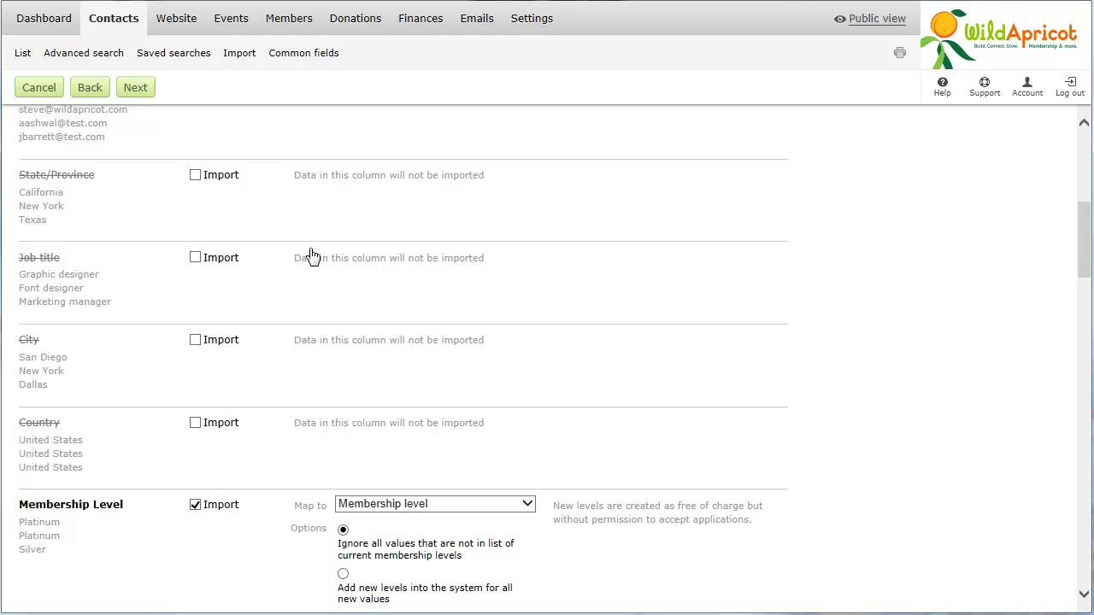
Step: Import State/Province as a new Dropdown field for all contacts and allow adding new membership levels
click(195, 177)
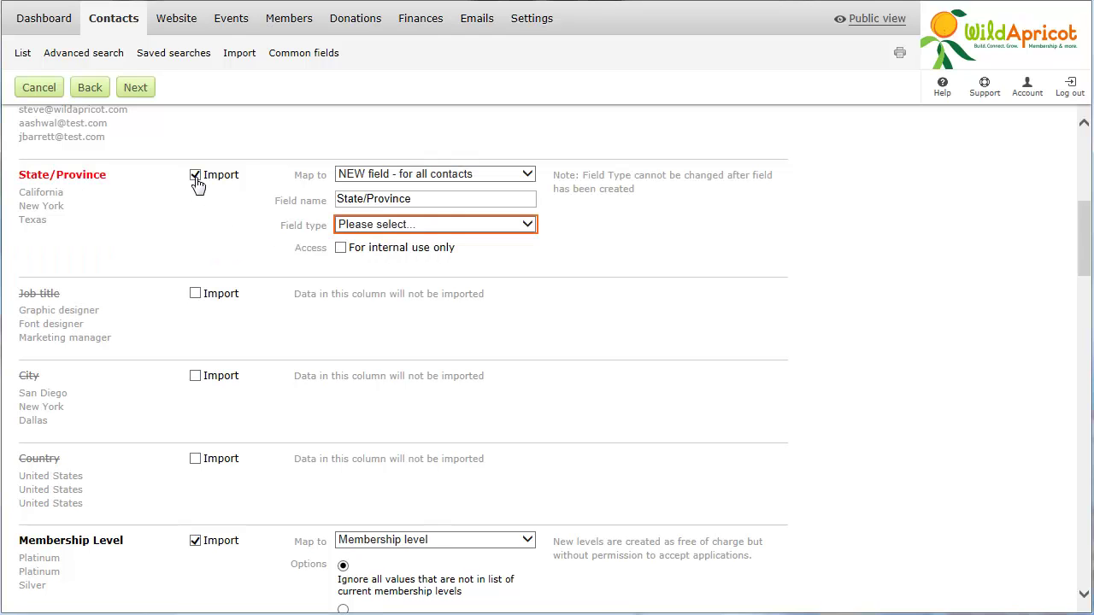
click(528, 179)
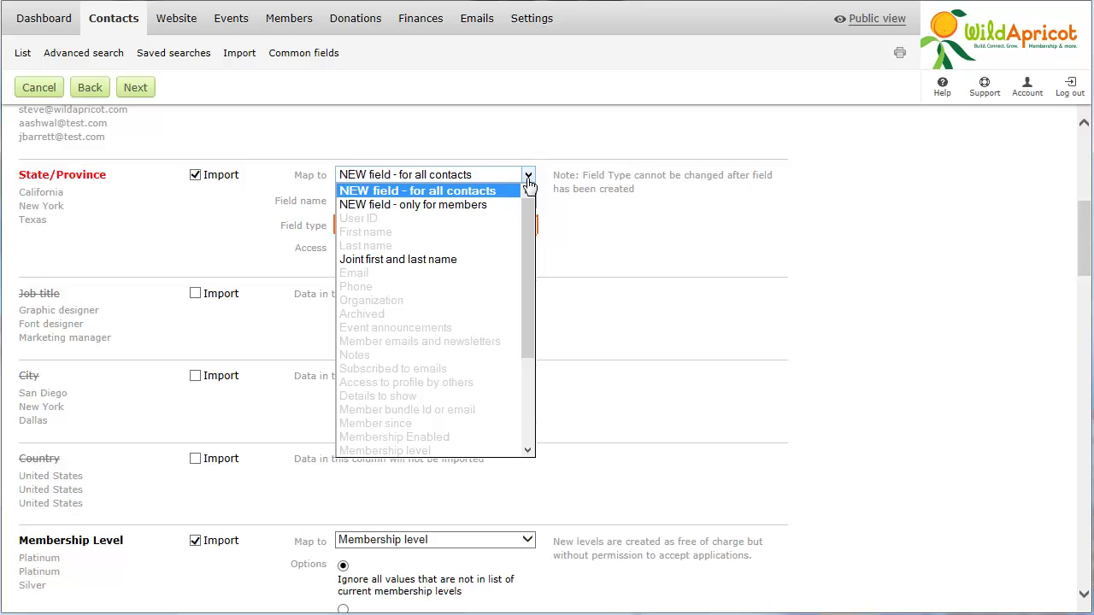
click(529, 183)
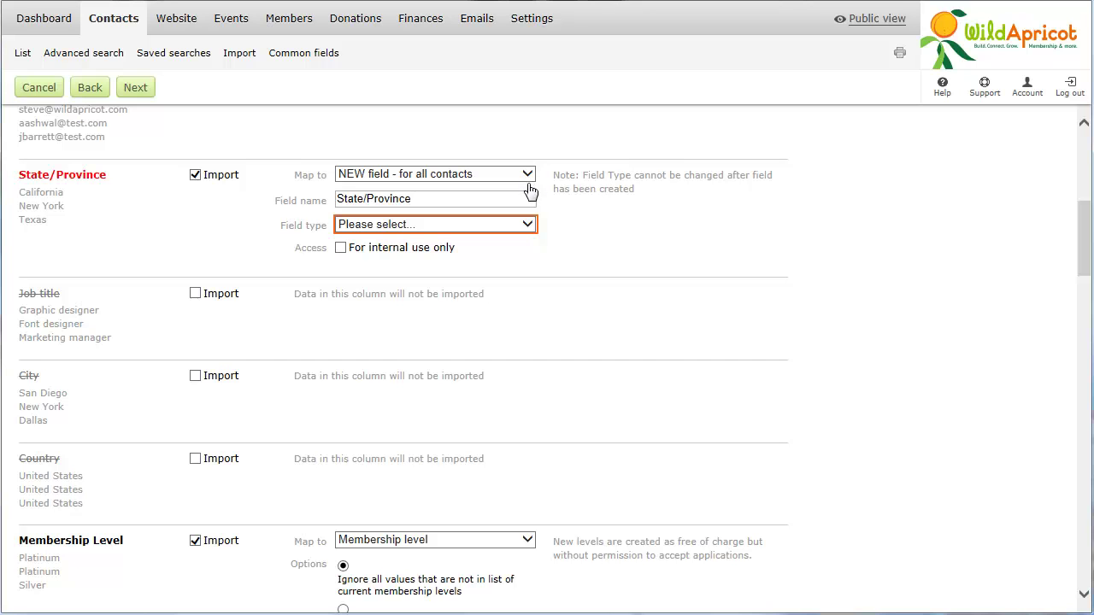
click(527, 224)
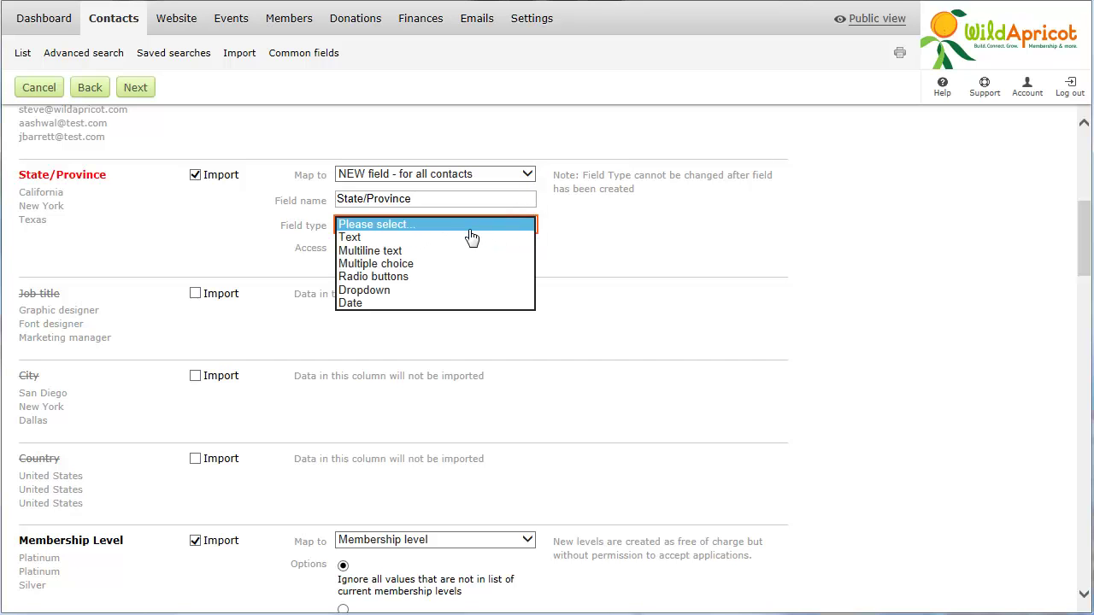
click(396, 290)
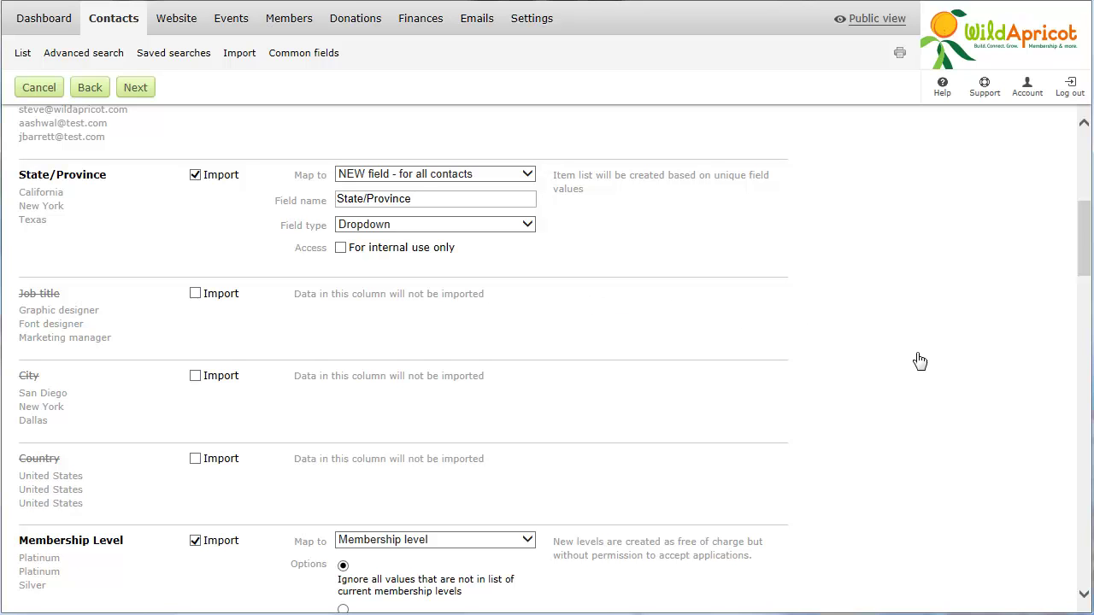
scroll(1083, 545, down, 4)
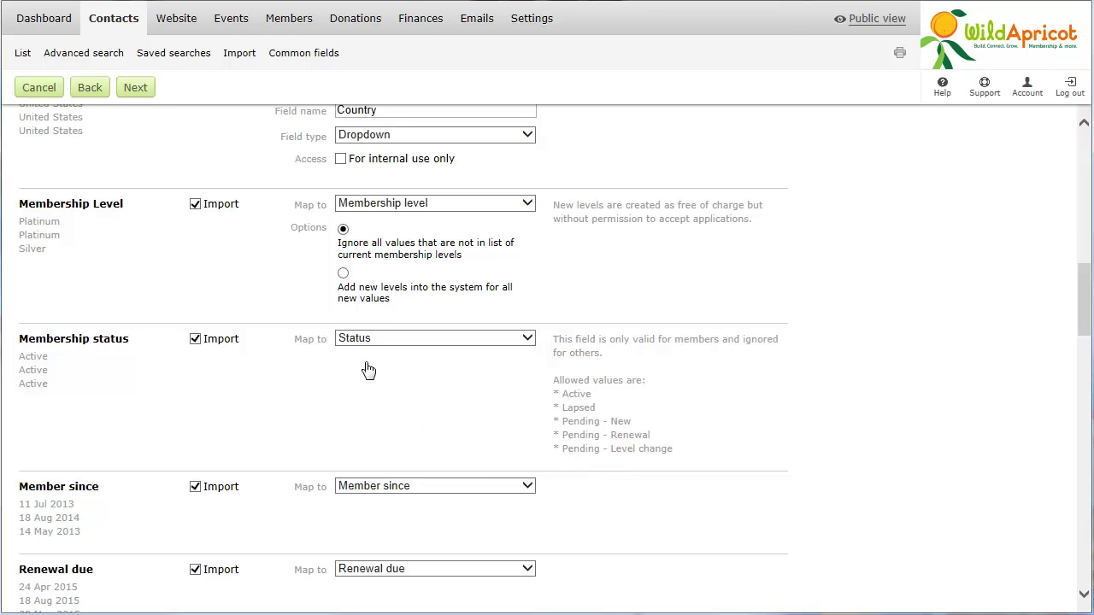
click(343, 273)
Step: Add the note 'Initial upload' on the review page and start importing the 32 records
click(138, 92)
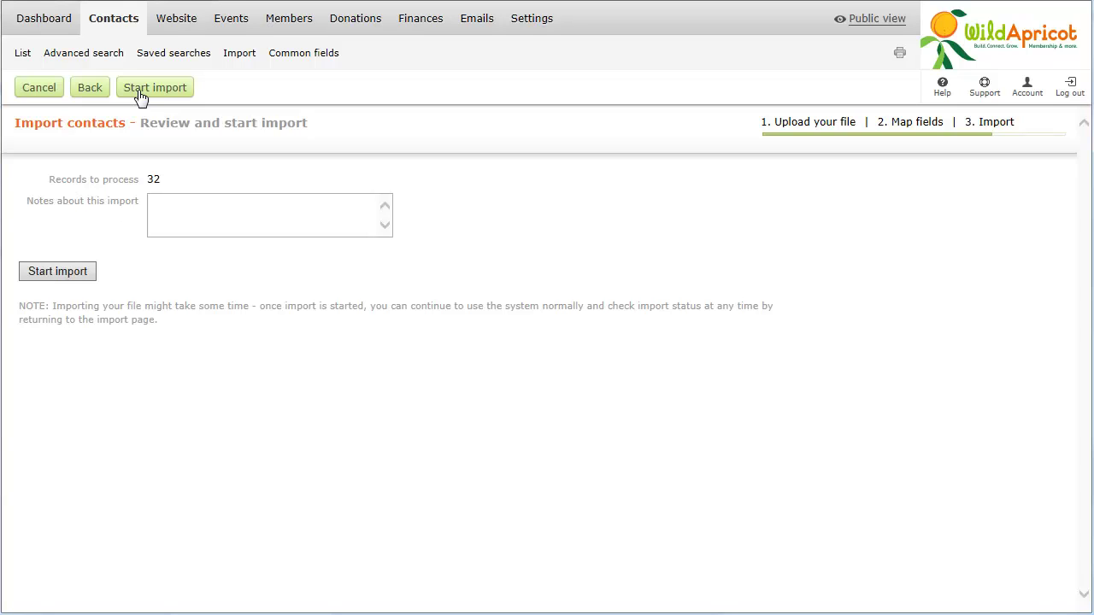
click(152, 203)
text(Initial upload)
click(58, 271)
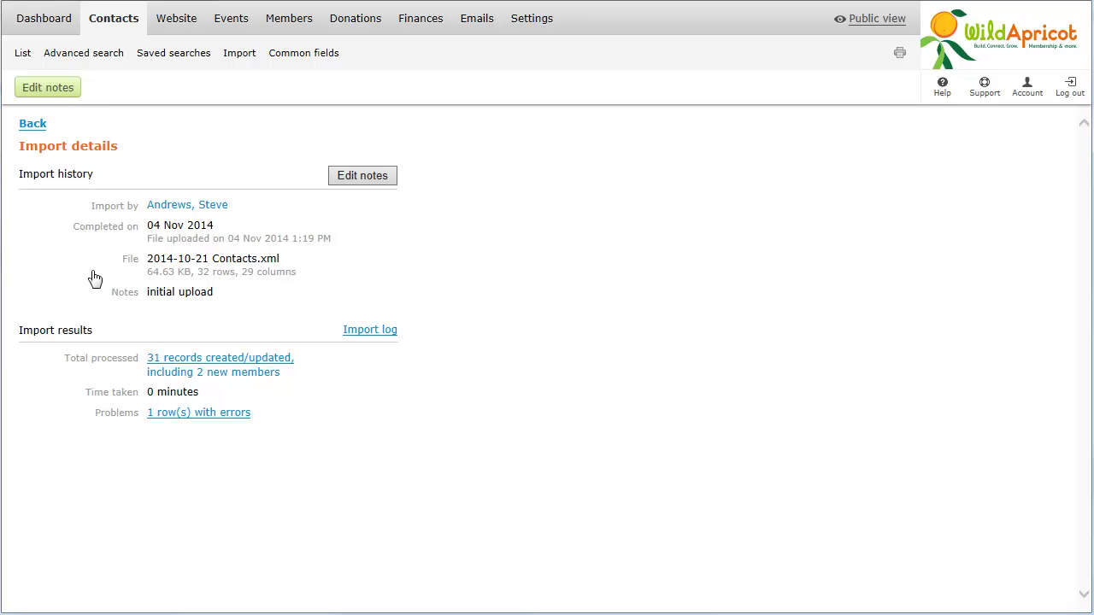
click(212, 413)
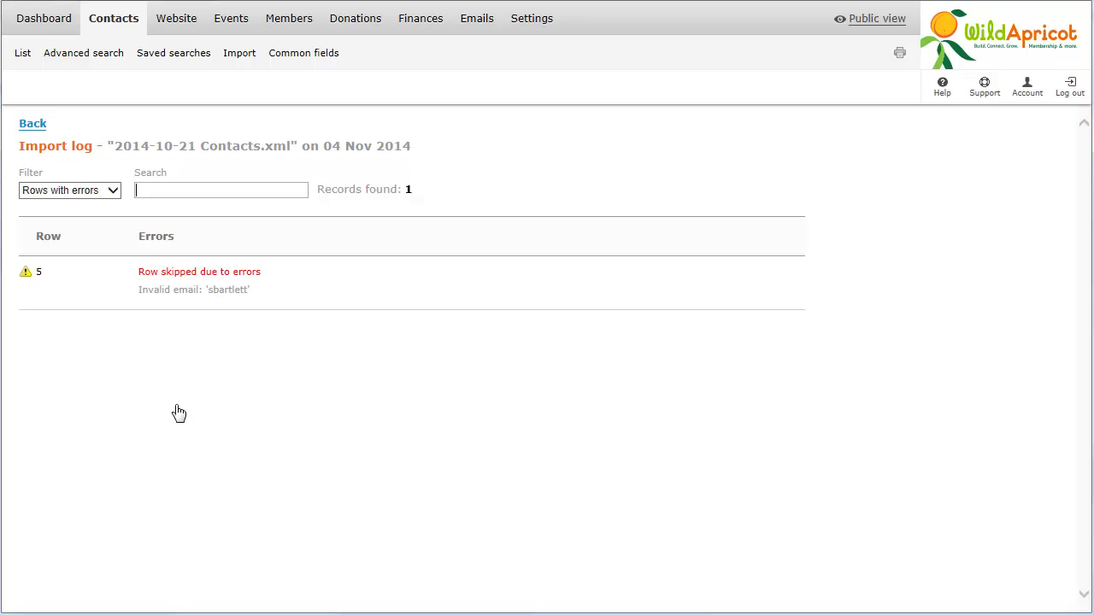
click(83, 192)
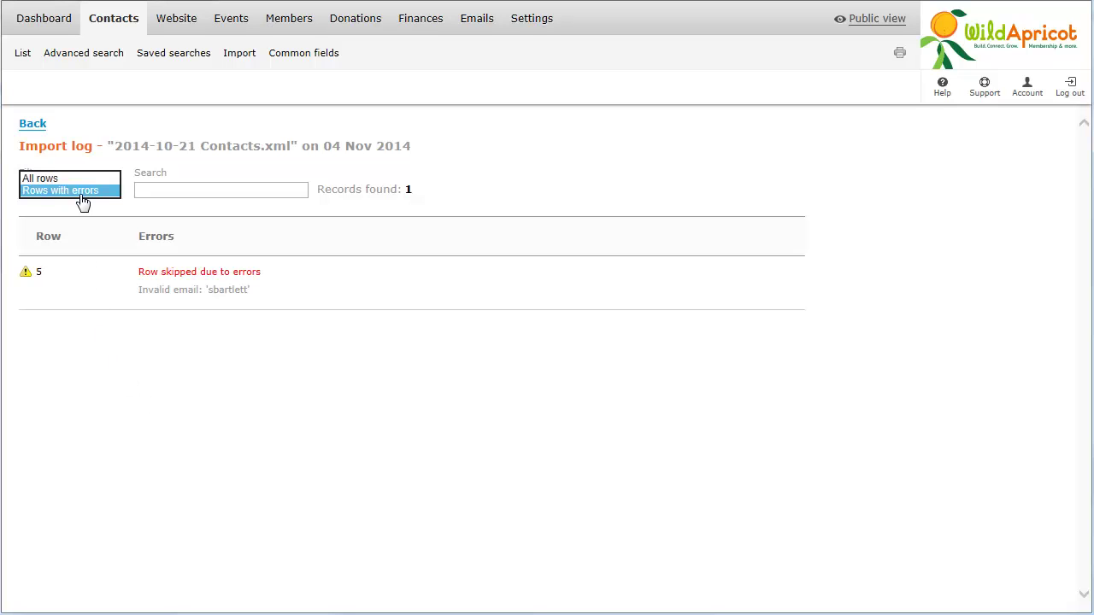
click(74, 178)
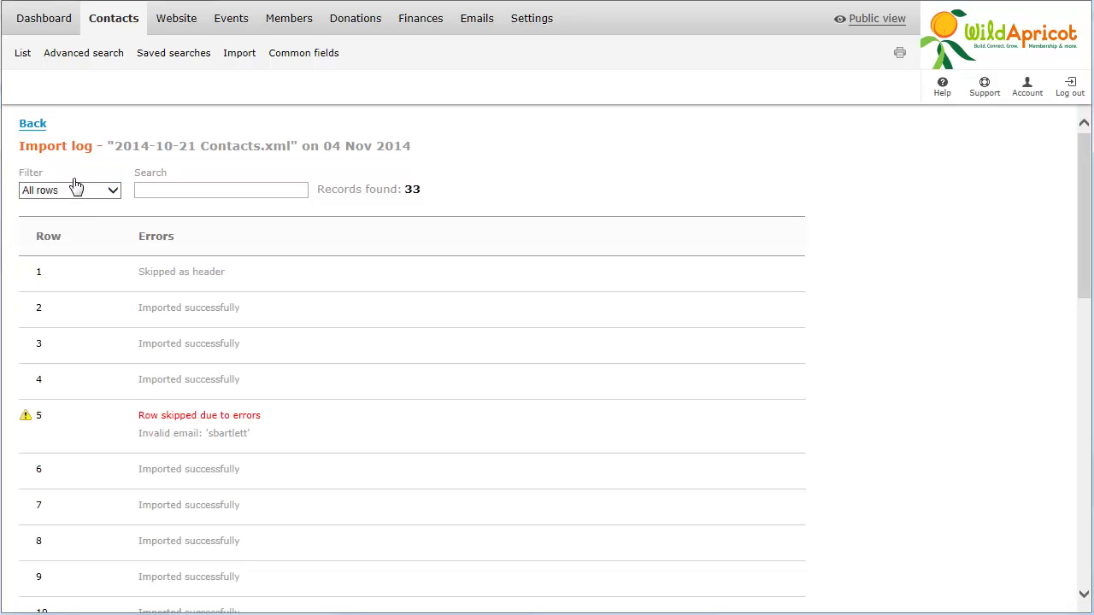
click(33, 126)
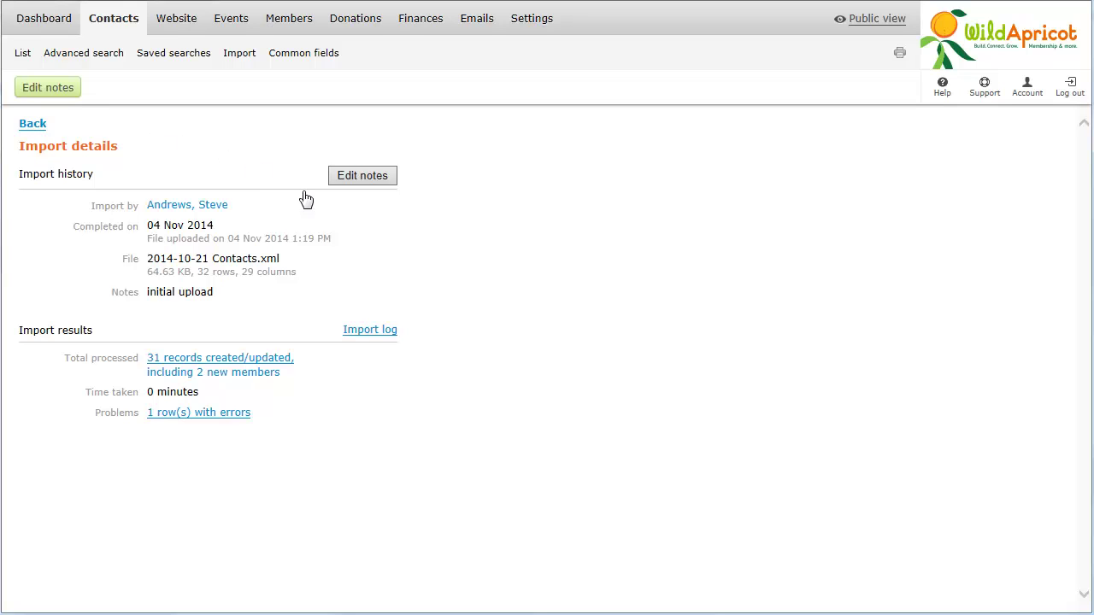
Step: View the full import log, then return to the Import contacts page
click(369, 332)
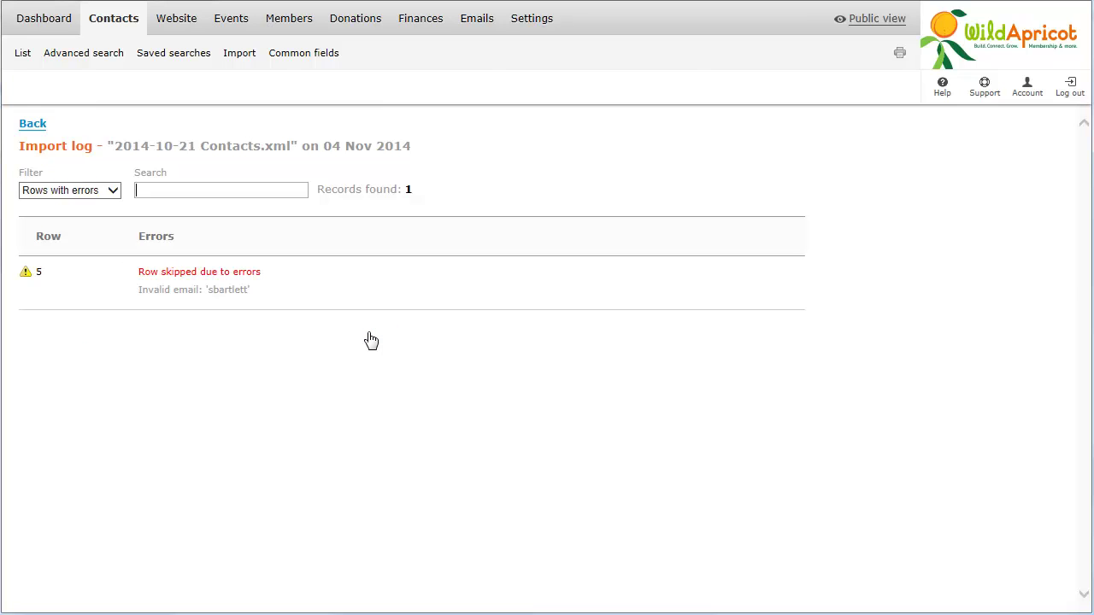
click(242, 61)
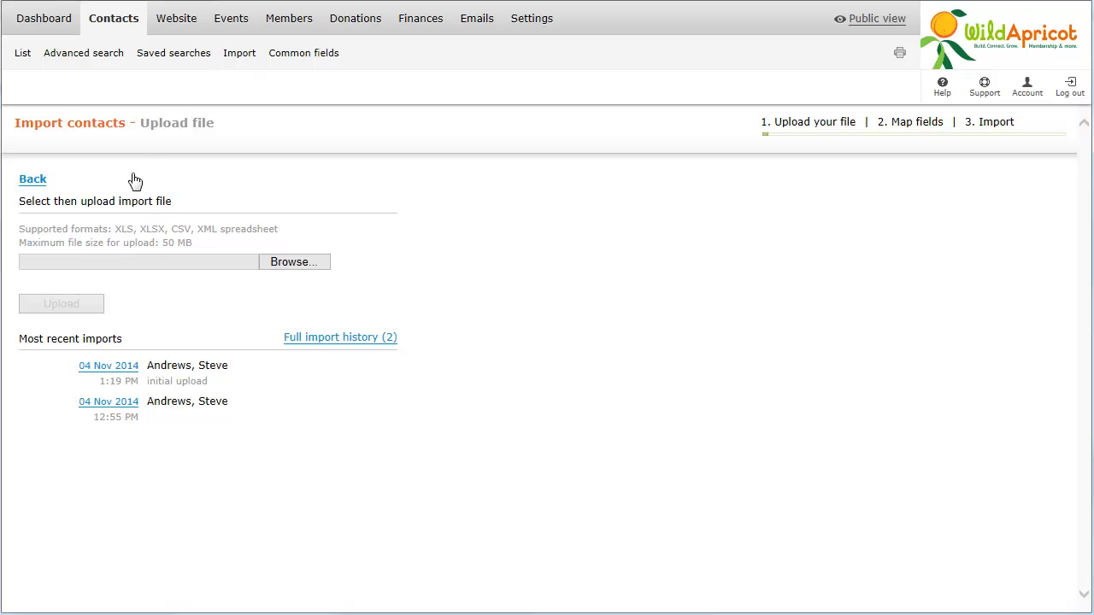
Step: Open the 04 Nov 2014 'initial upload' entry under Most recent imports
click(113, 367)
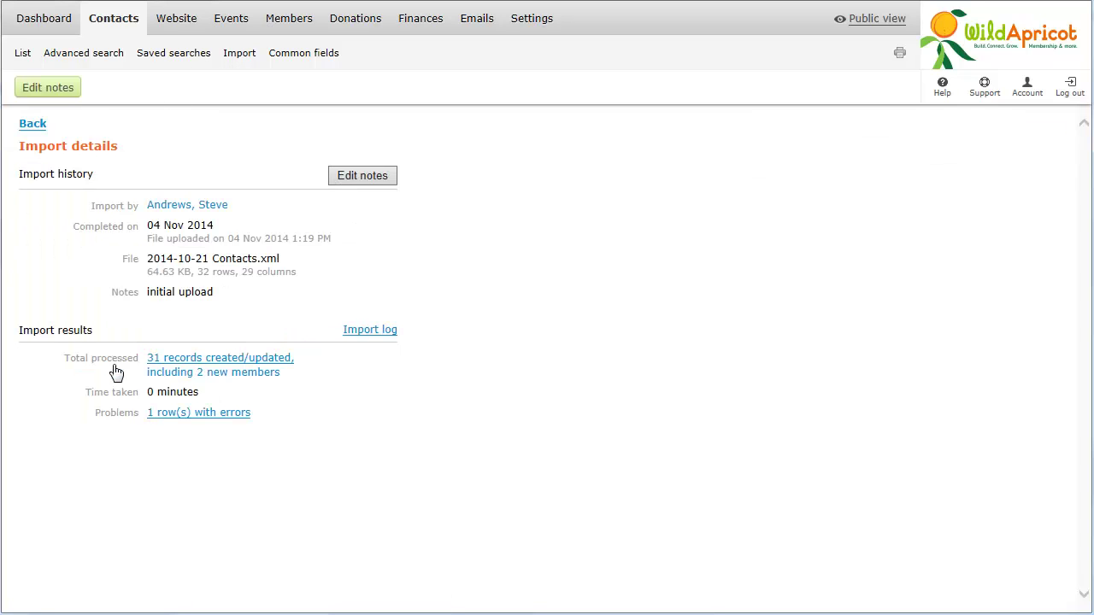